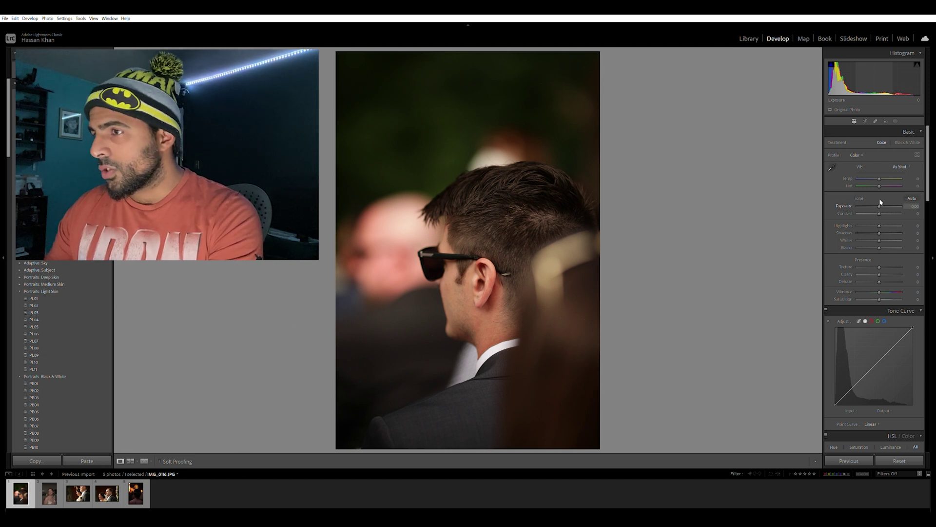
- Set the portrait's exposure to +0.20 and its contrast to +10
left_click_drag(881, 202, 882, 204)
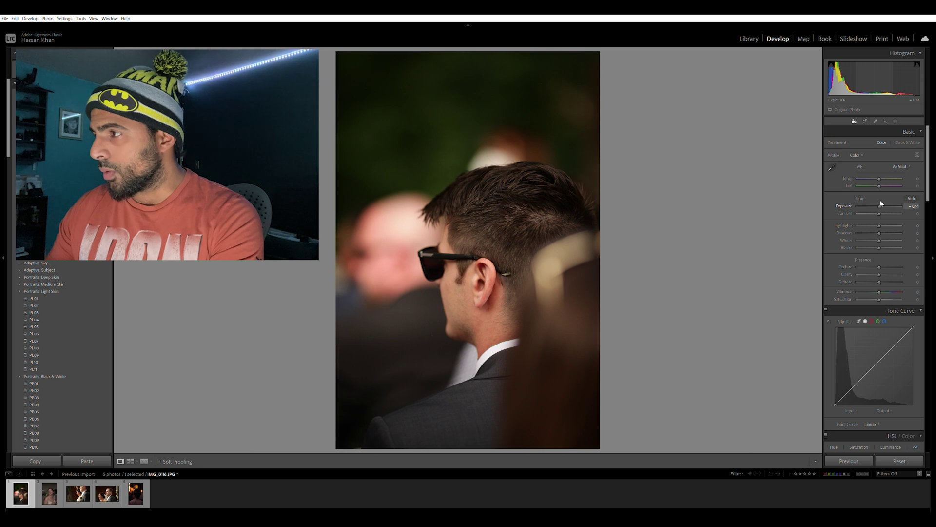
scroll(881, 204, "down", 1)
scroll(881, 204, "up", 2)
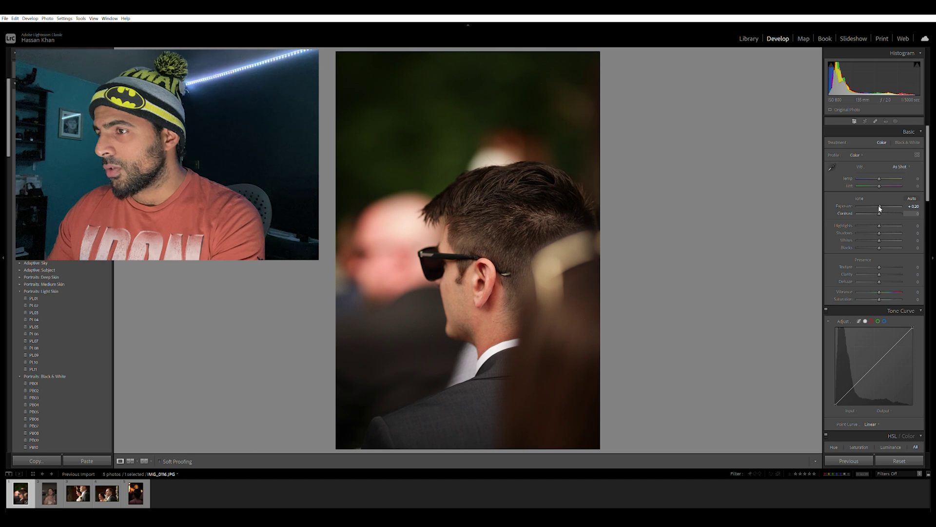
left_click_drag(880, 208, 889, 212)
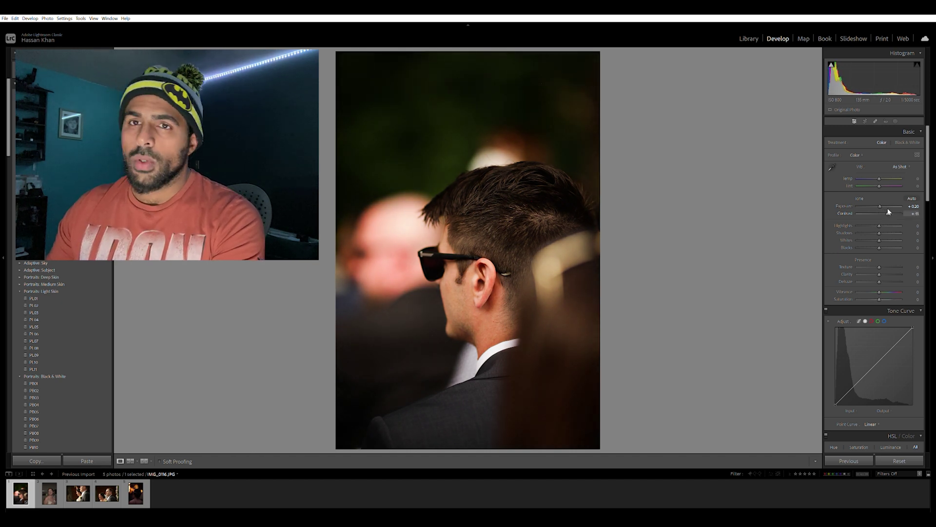
left_click_drag(889, 211, 880, 210)
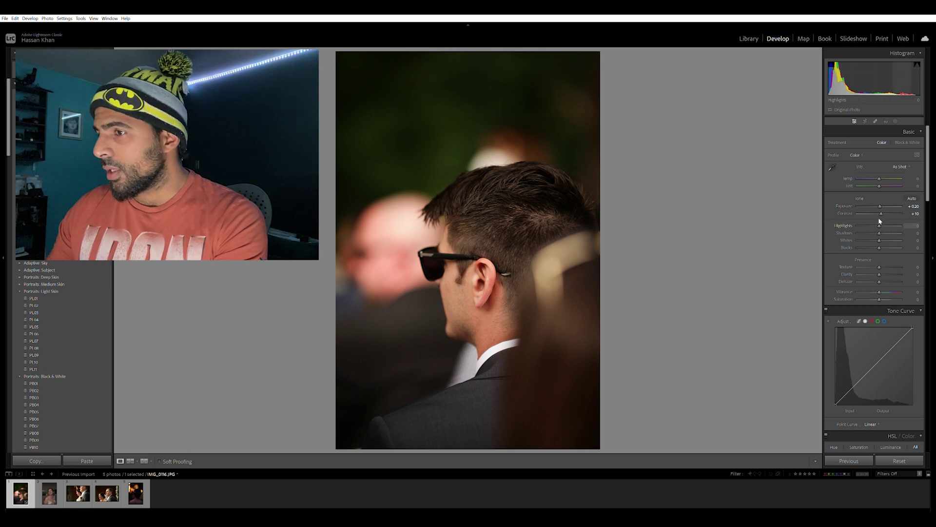
- Raise the photo's highlights to +40 and lower its shadows to -40
left_click_drag(880, 221, 888, 221)
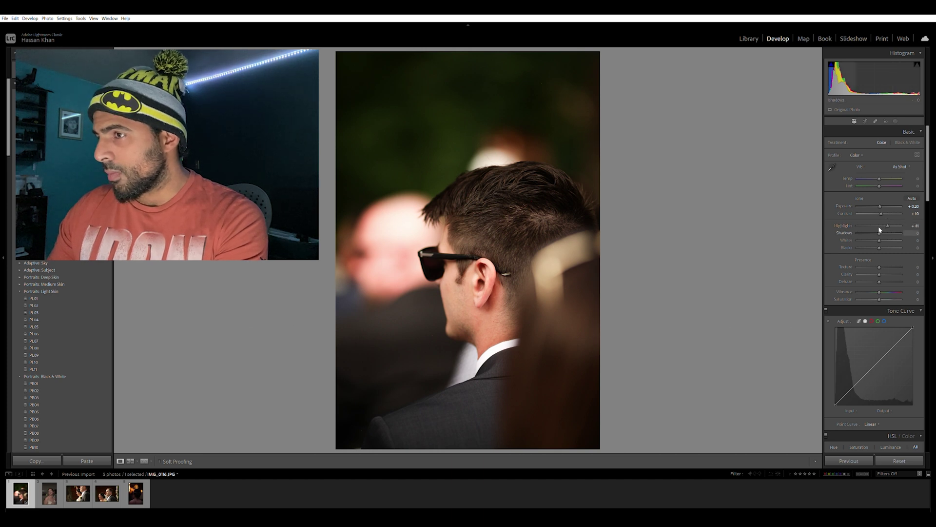
left_click_drag(881, 229, 871, 229)
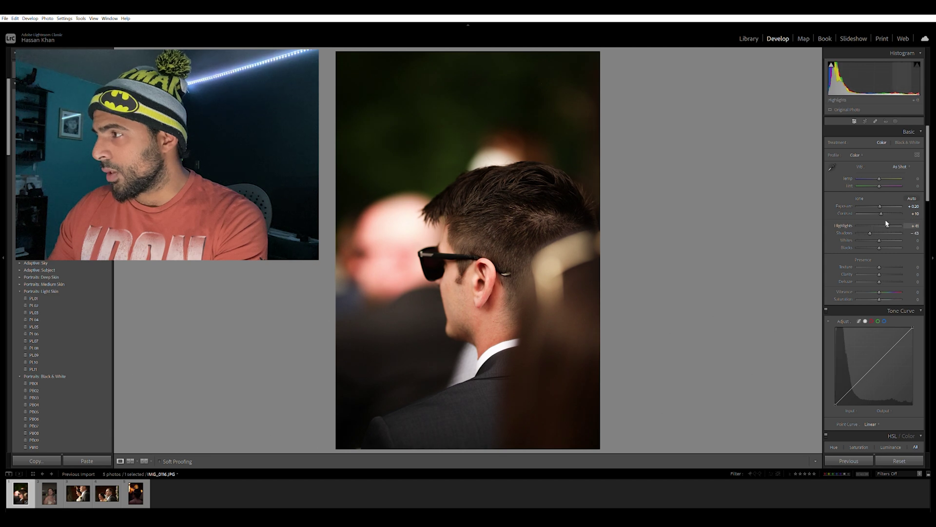
left_click(913, 225)
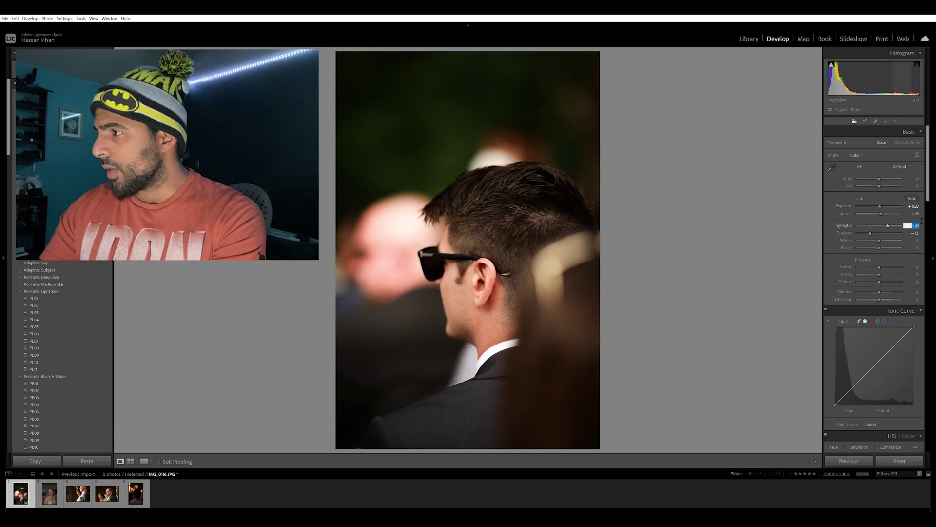
type("40")
key("Return")
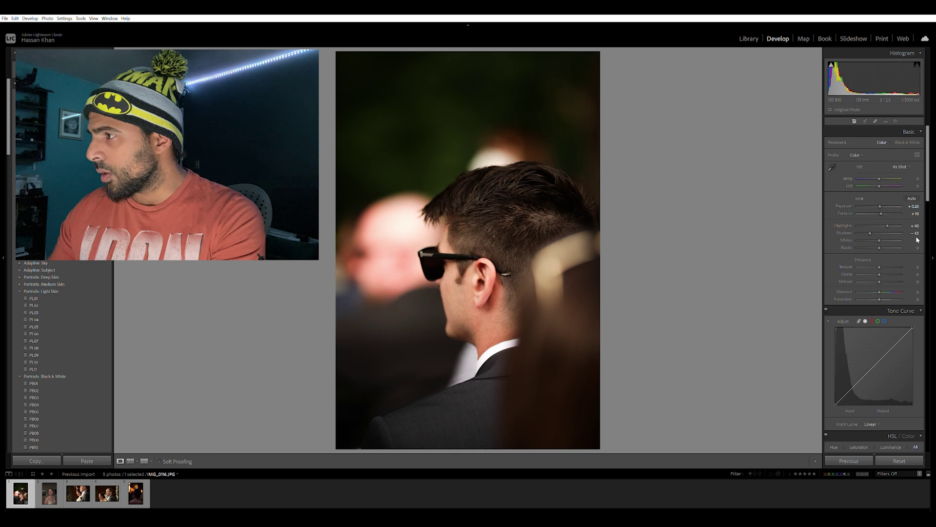
left_click(913, 232)
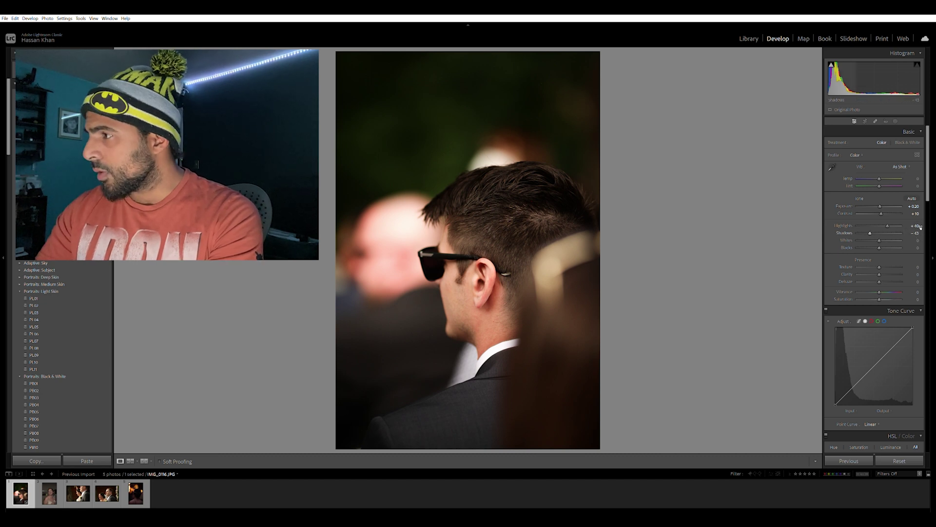
type("-43")
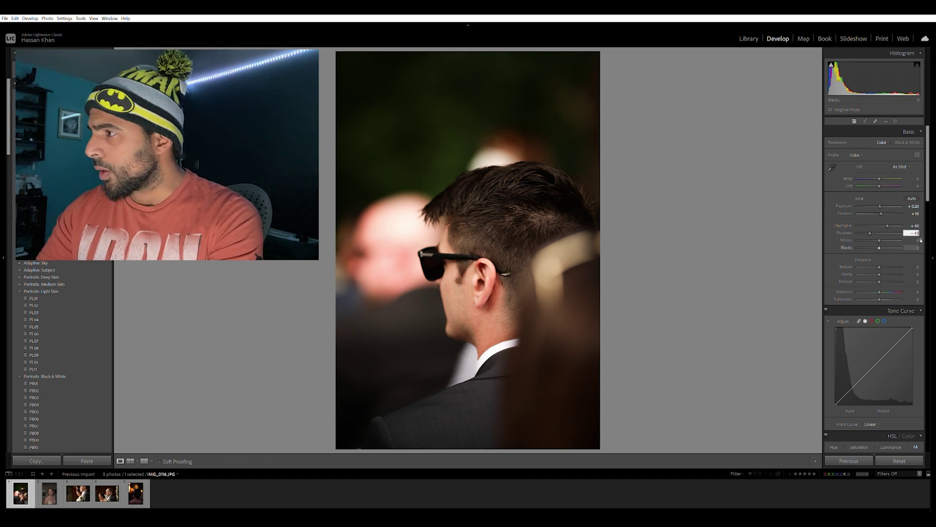
key("BackSpace")
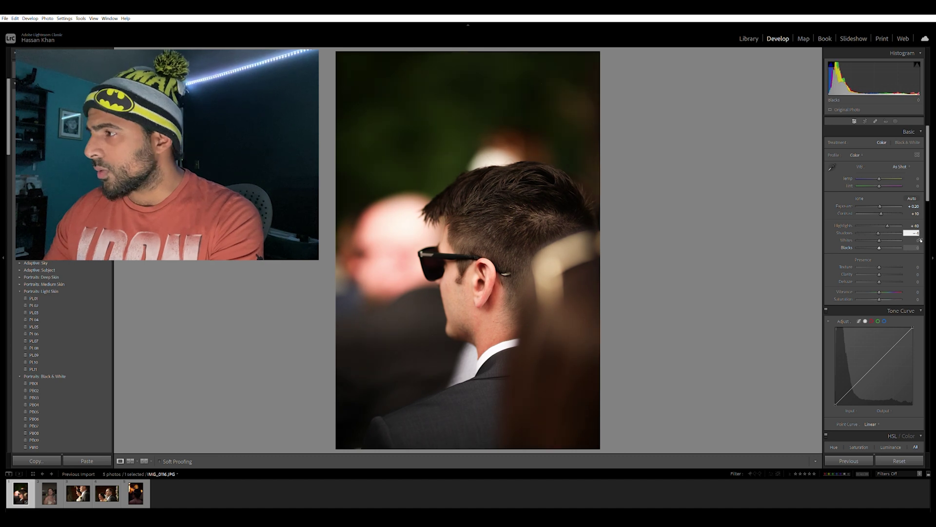
type("0")
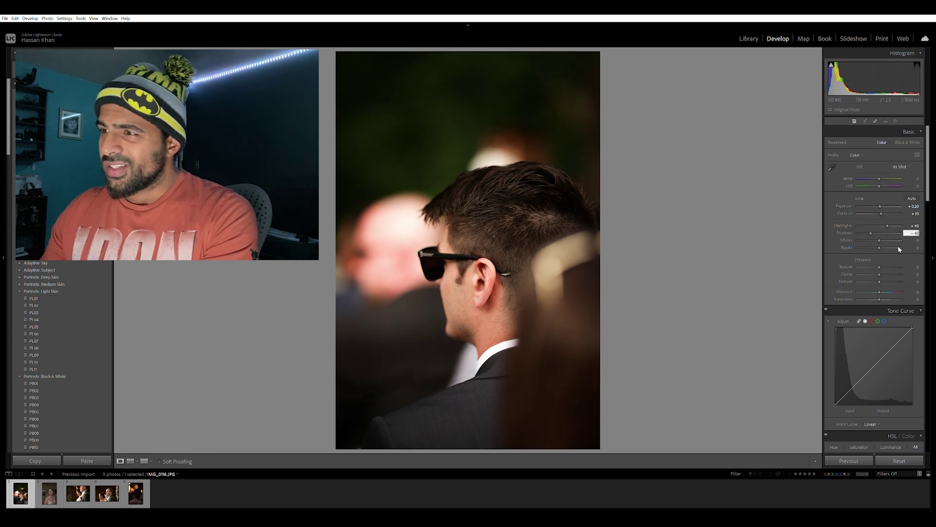
key("Return")
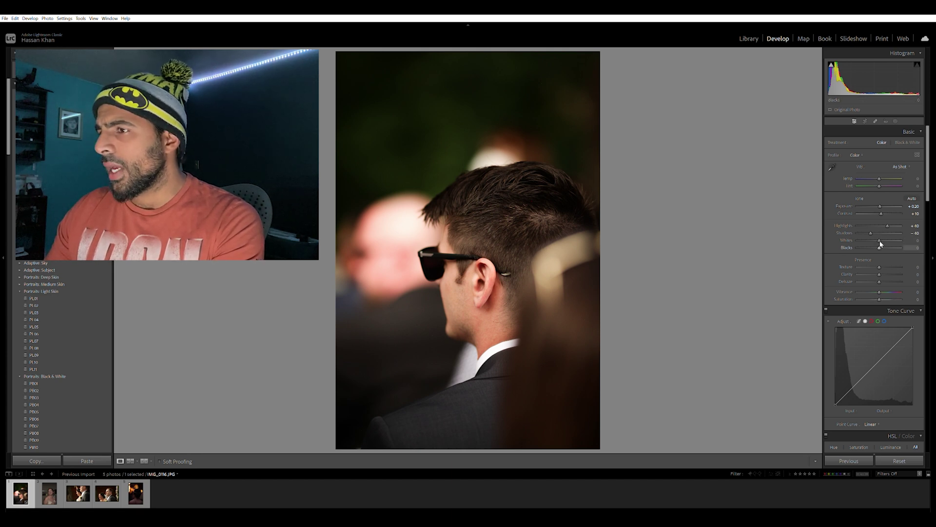
- Lift the photo's blacks to +31
mouse_move(881, 247)
left_mouse_down()
mouse_move(871, 247)
mouse_move(896, 248)
mouse_move(878, 247)
mouse_move(887, 247)
left_mouse_up()
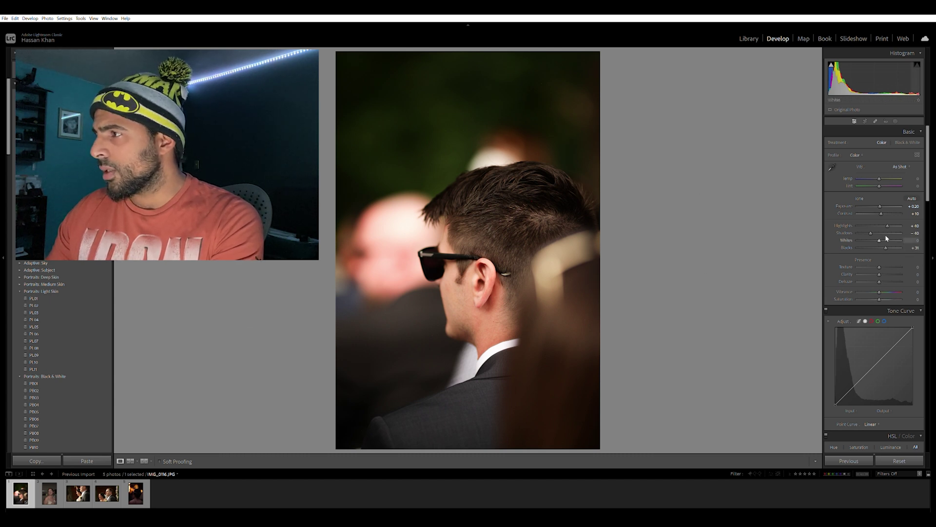
scroll(887, 239, "down", 3)
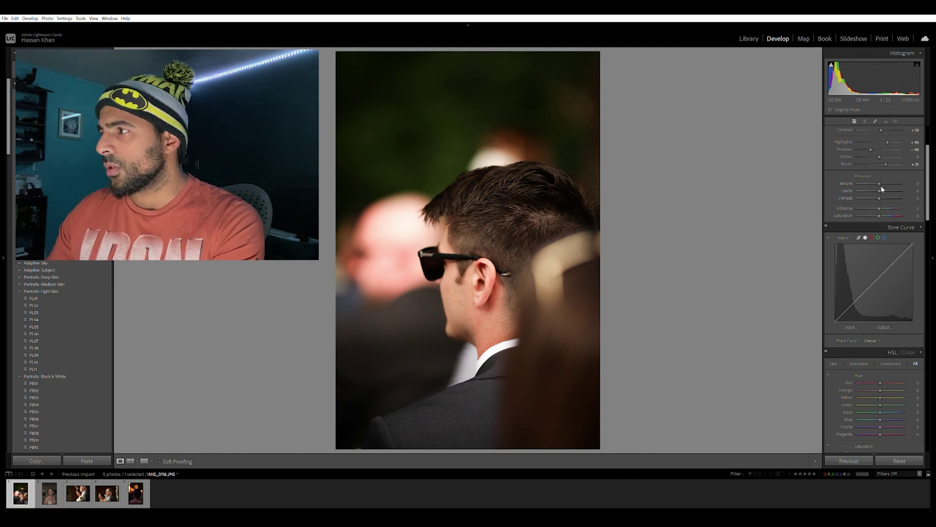
scroll(882, 189, "up", 3)
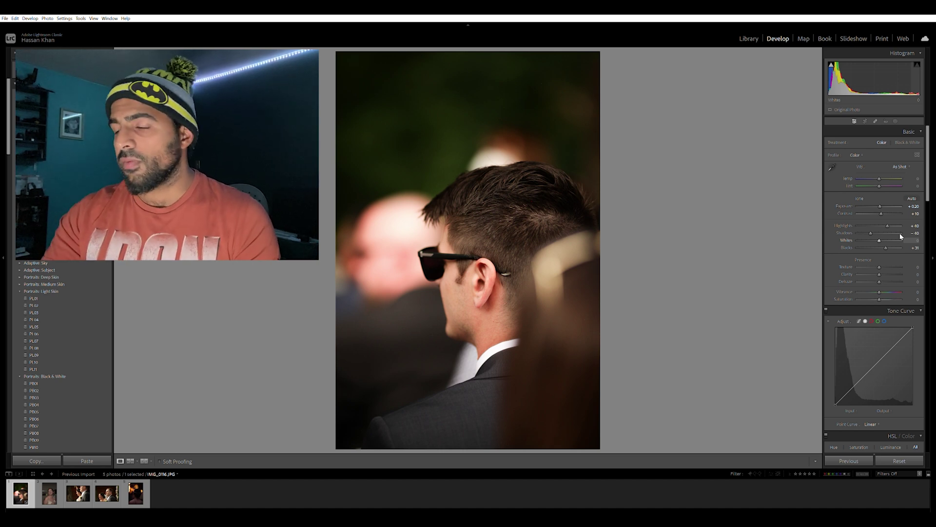
- Compare the edited portrait with its unedited original by toggling the before view
key("backslash")
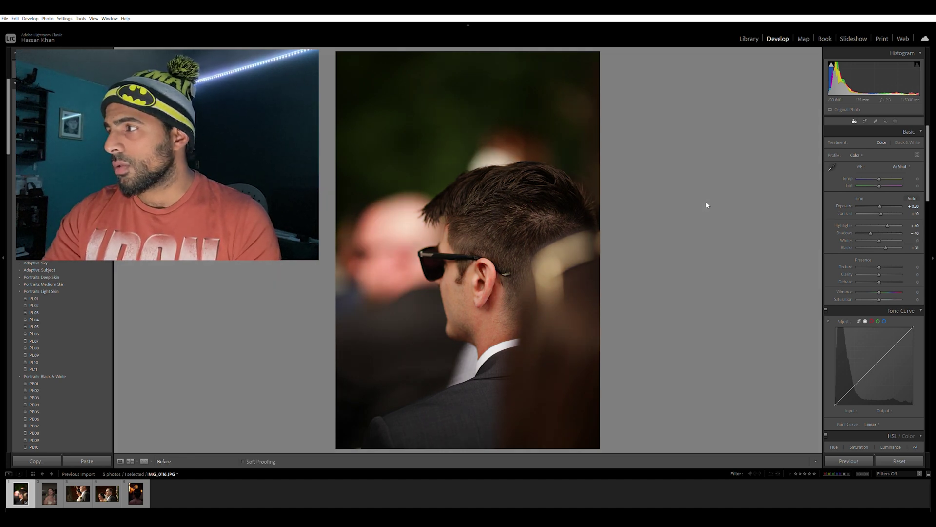
key("backslash")
key("backslash")
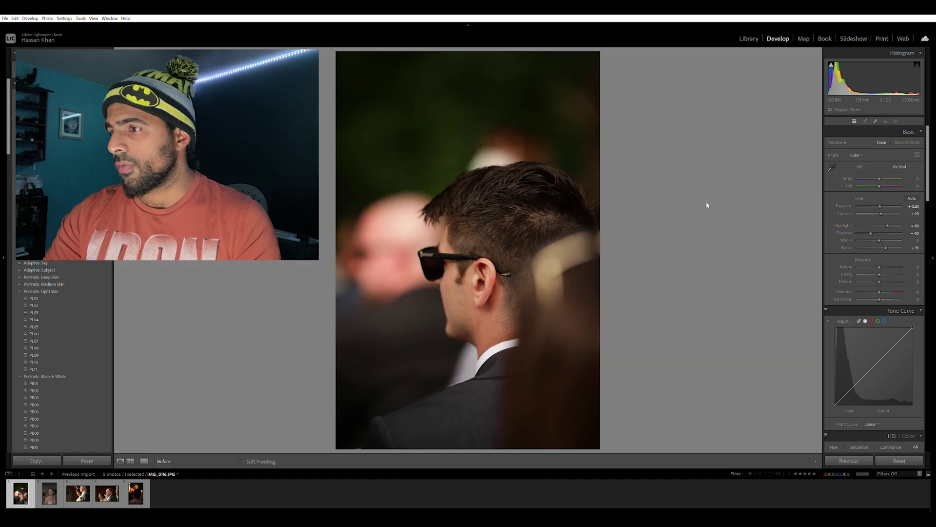
key("backslash")
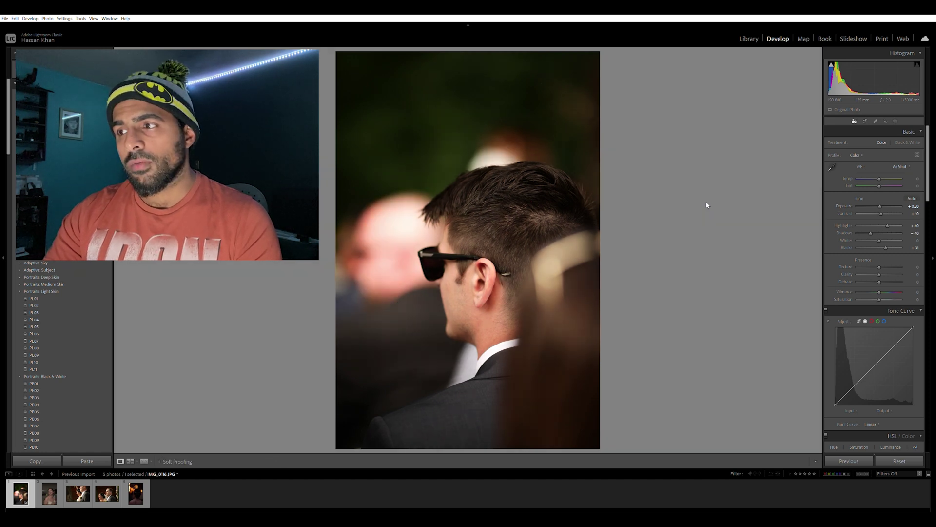
key("backslash")
key("backslash")
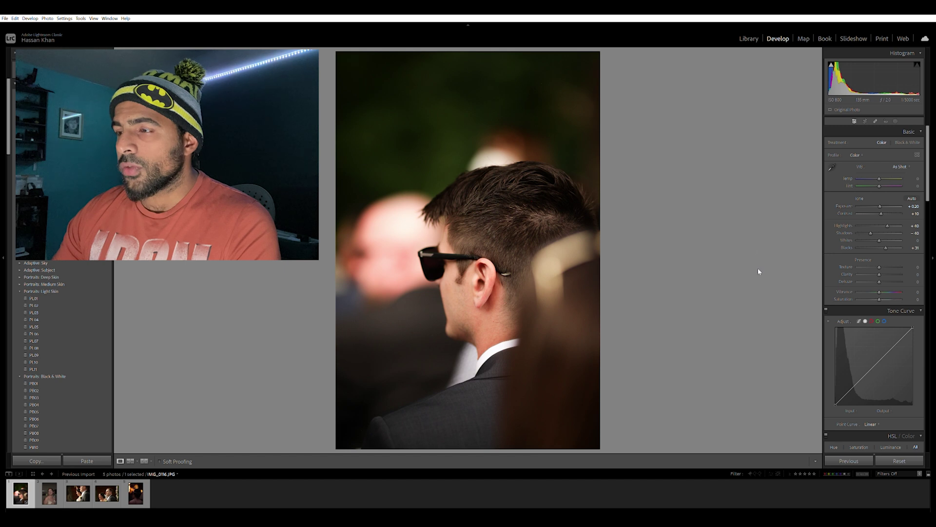
- Adjust the photo's presence with texture at +30, clarity at -13 and dehaze at +10
scroll(877, 211, "down", 3)
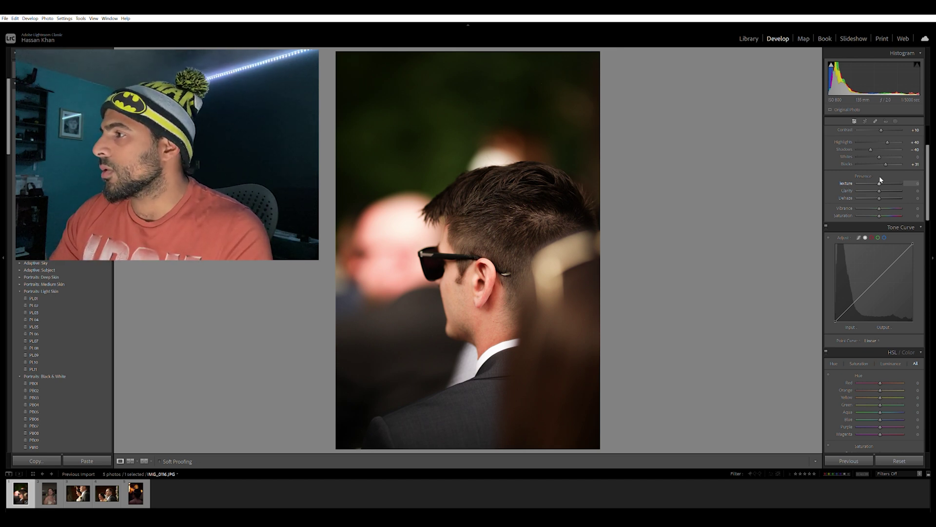
left_click_drag(881, 180, 887, 181)
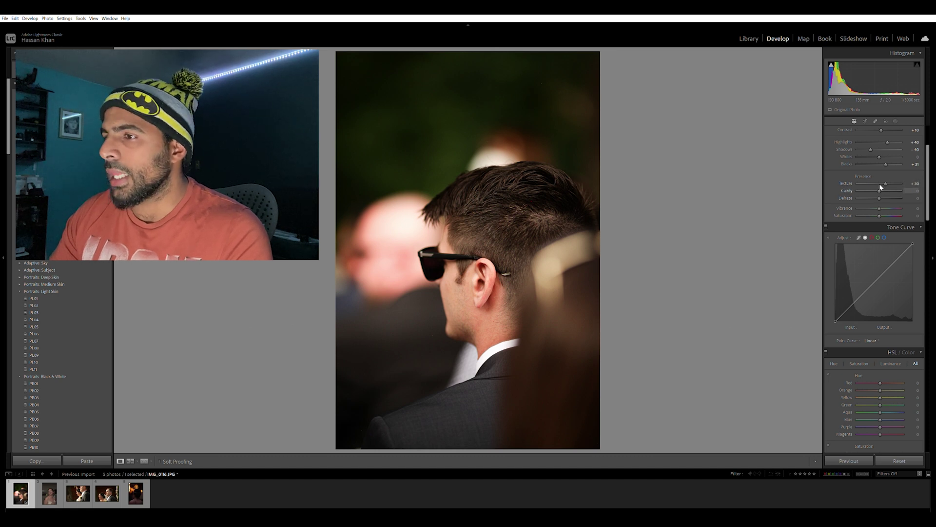
left_click_drag(881, 186, 877, 188)
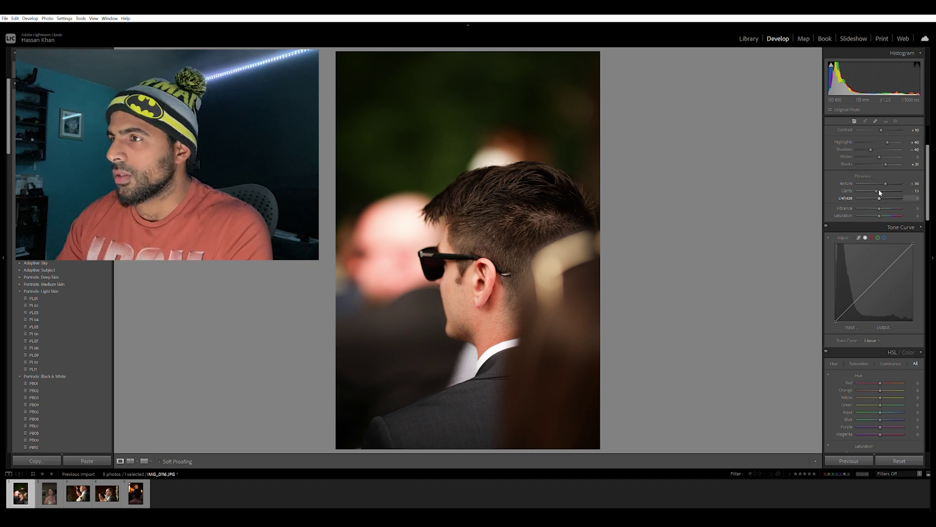
left_click_drag(883, 193, 869, 196)
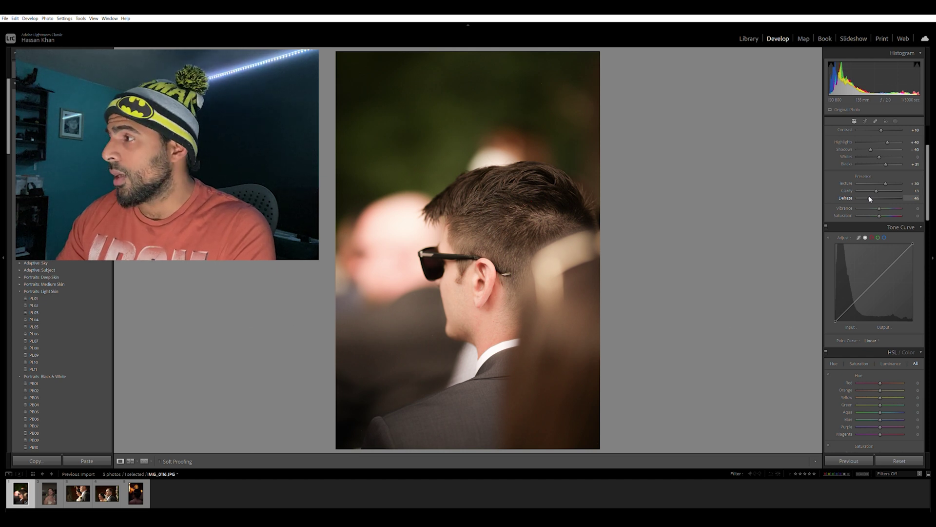
left_click_drag(870, 198, 882, 198)
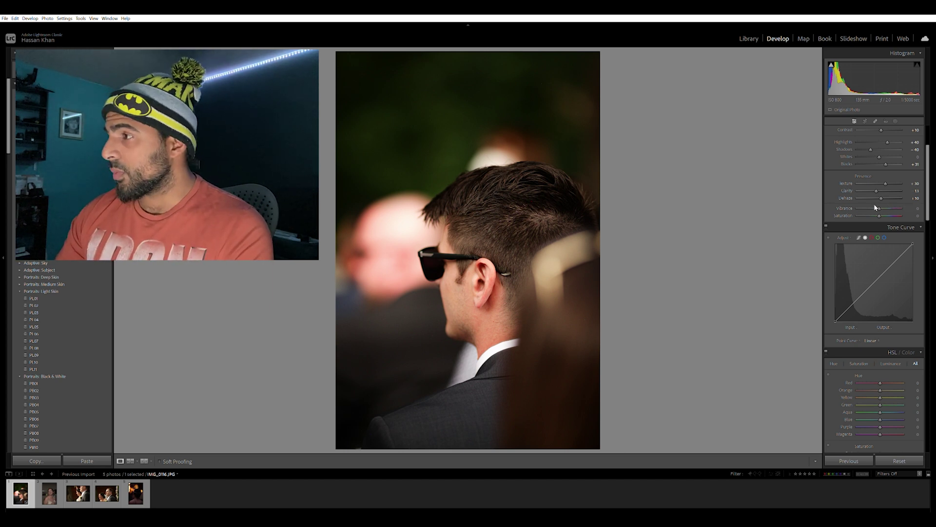
- Try lowering both vibrance and saturation to -100, and reset both to their defaults
left_click_drag(878, 207, 847, 207)
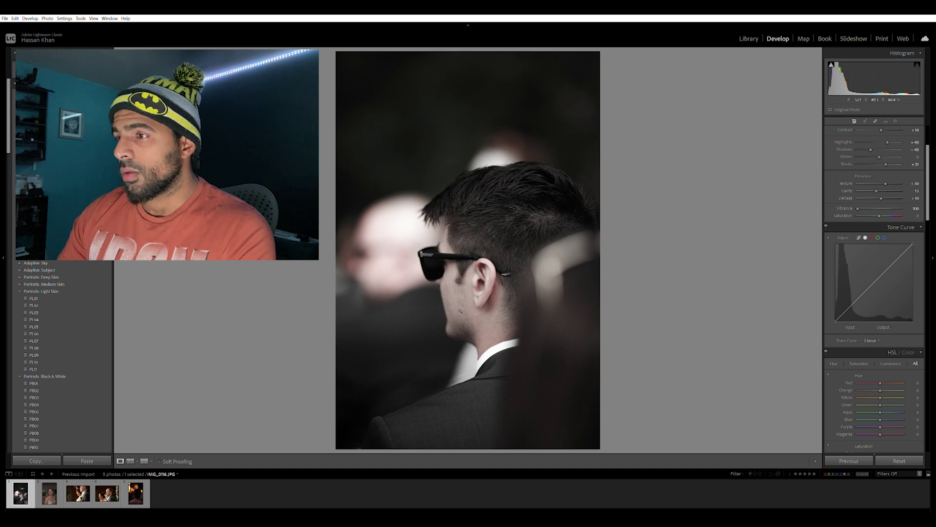
left_click_drag(885, 213, 858, 216)
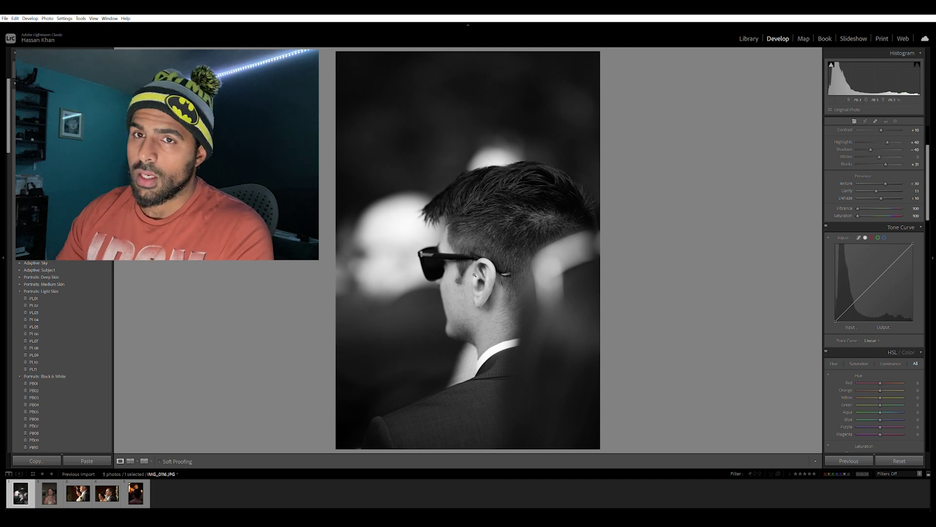
left_click(864, 213)
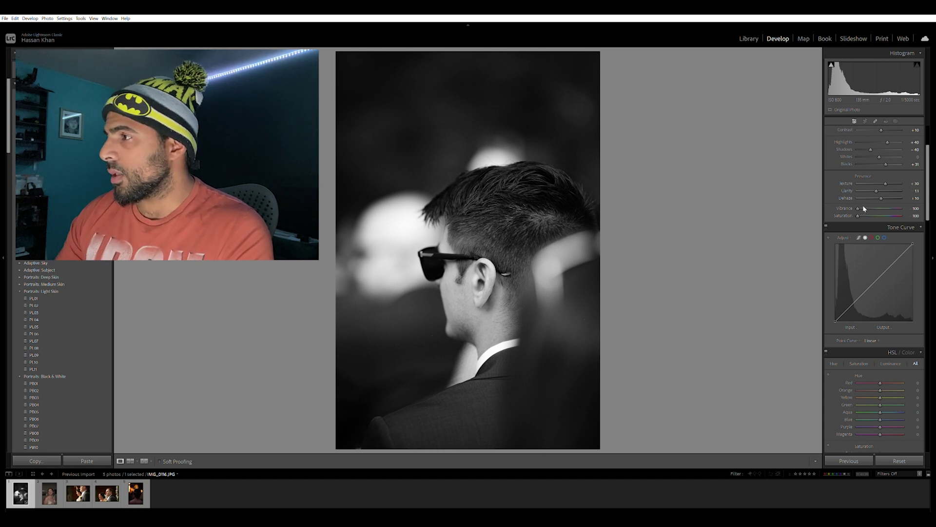
left_click(882, 209)
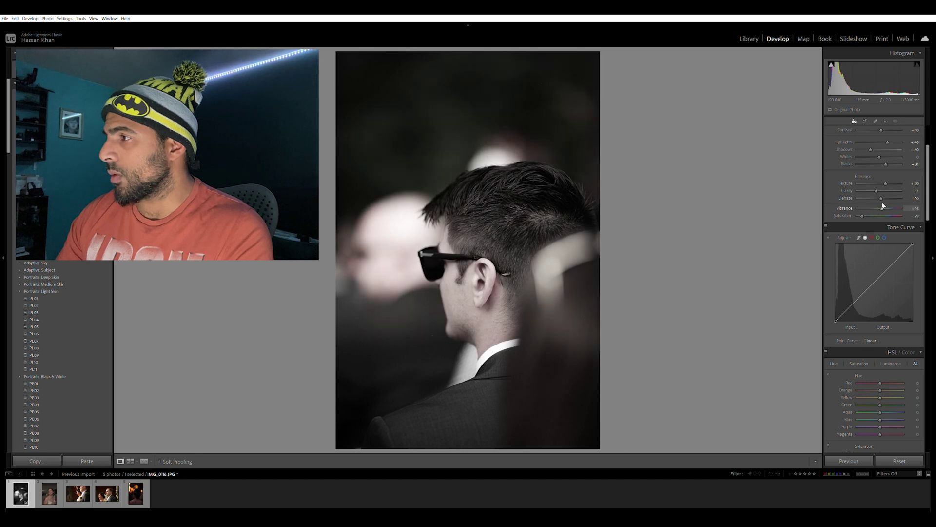
double_click(862, 214)
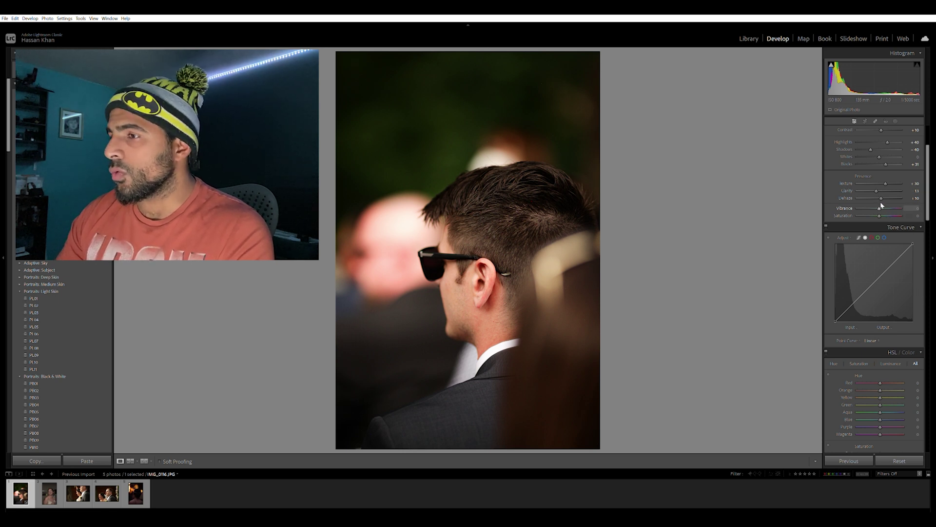
- Set the photo's vibrance to +25 and its saturation to -15
left_click_drag(880, 201, 876, 201)
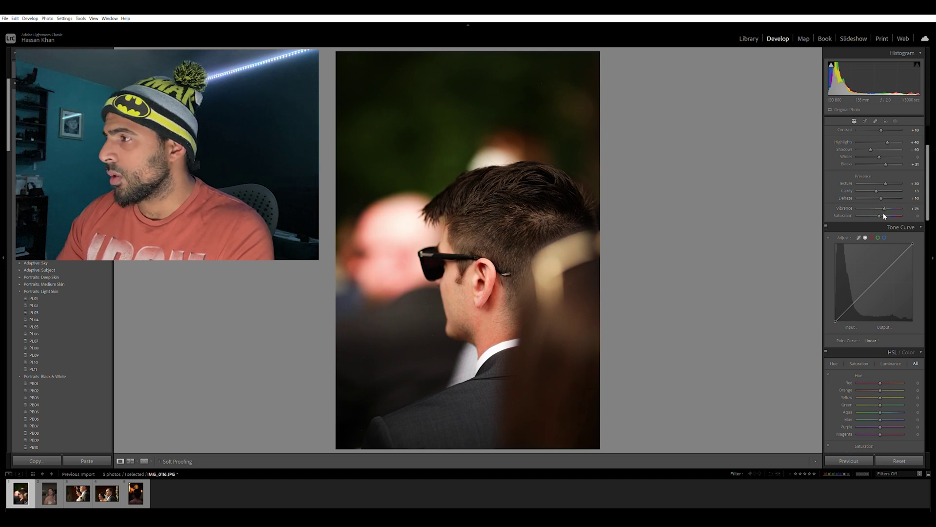
left_click_drag(884, 216, 876, 212)
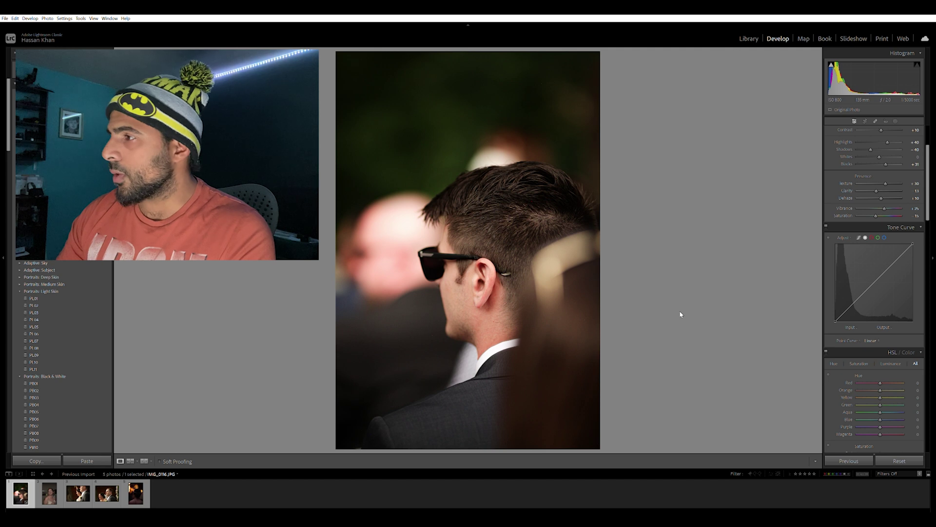
scroll(859, 182, "up", 2)
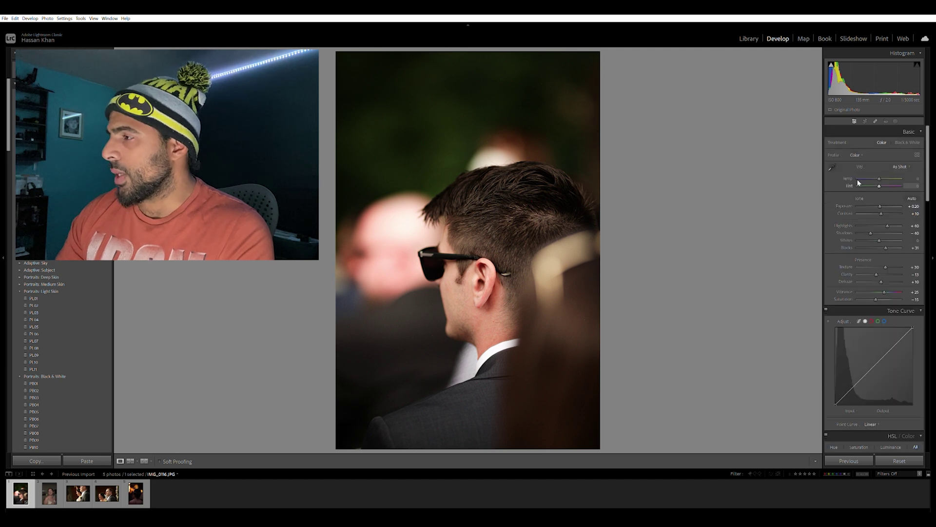
scroll(859, 263, "down", 2)
scroll(850, 254, "up", 2)
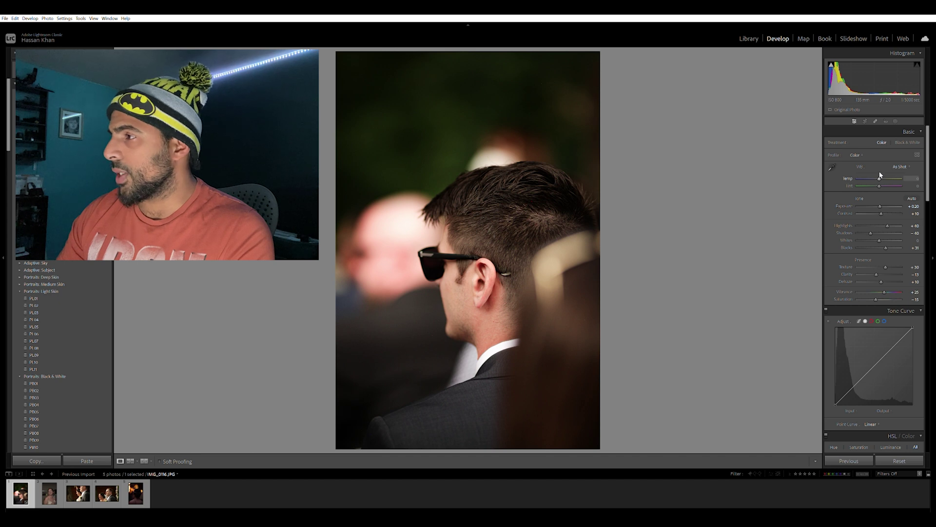
scroll(878, 186, "down", 8)
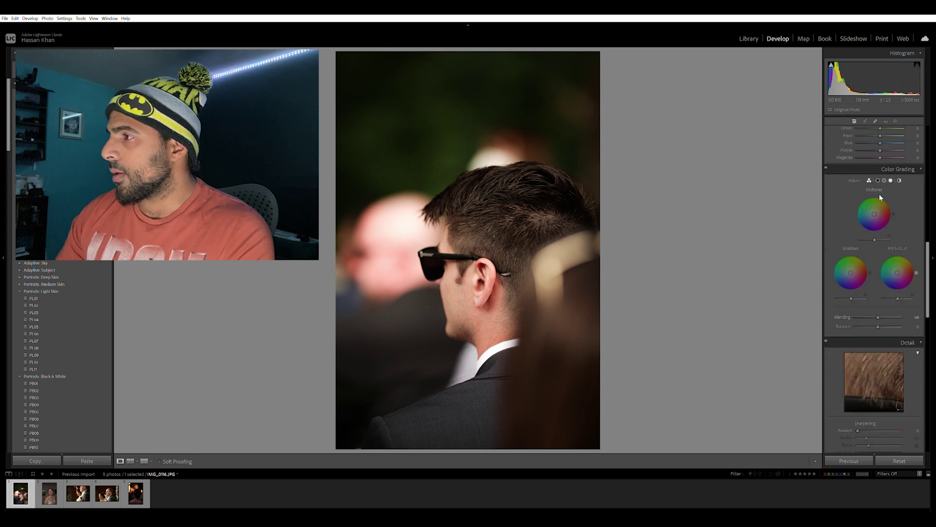
scroll(881, 197, "up", 2)
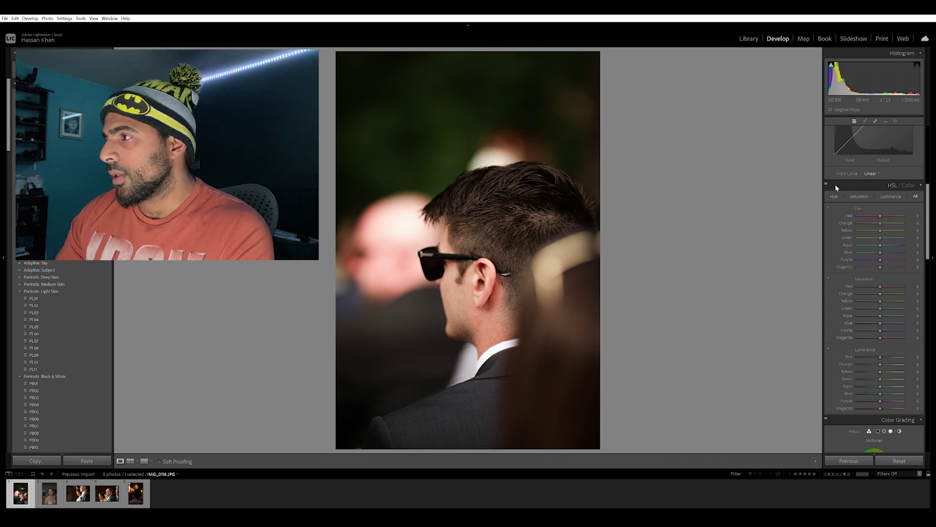
scroll(855, 228, "down", 4)
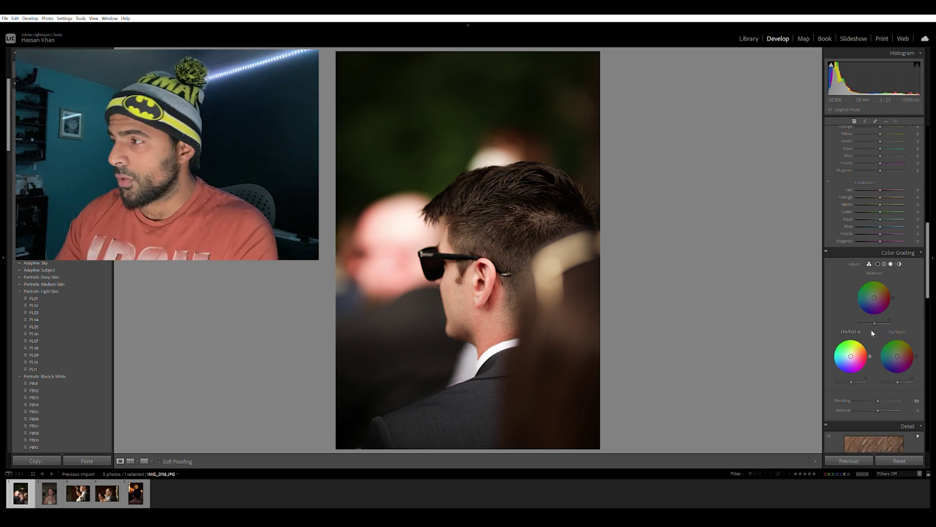
scroll(900, 363, "down", 6)
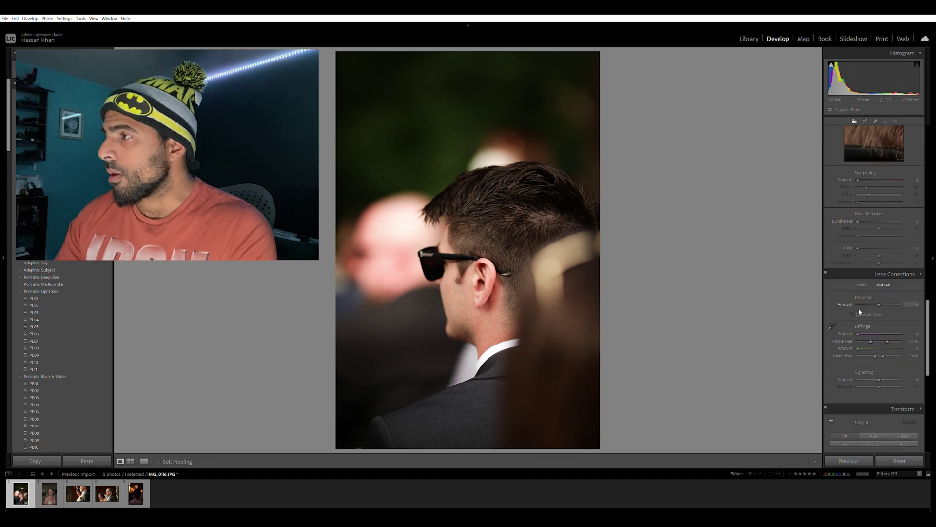
- Warm the photo's white balance to a temperature of +10 and compare the edit with the unedited original
scroll(860, 313, "up", 10)
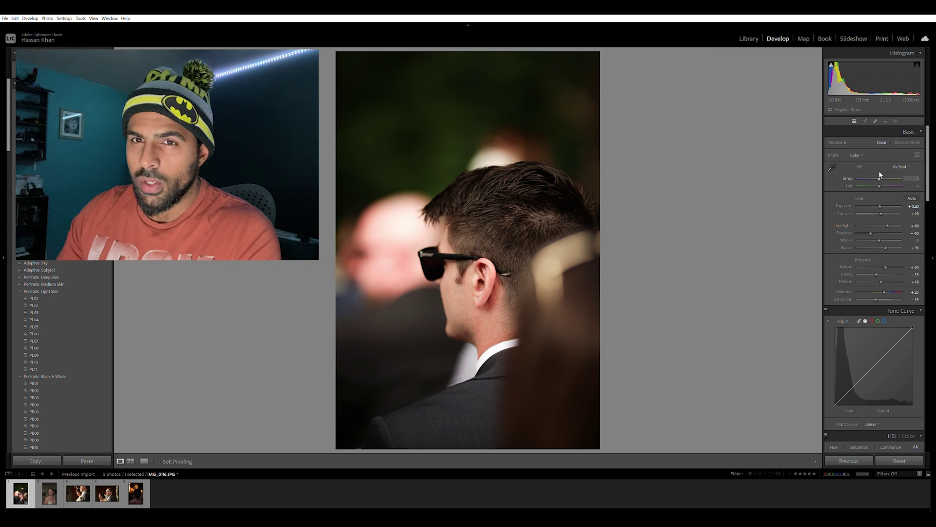
left_click_drag(881, 174, 873, 175)
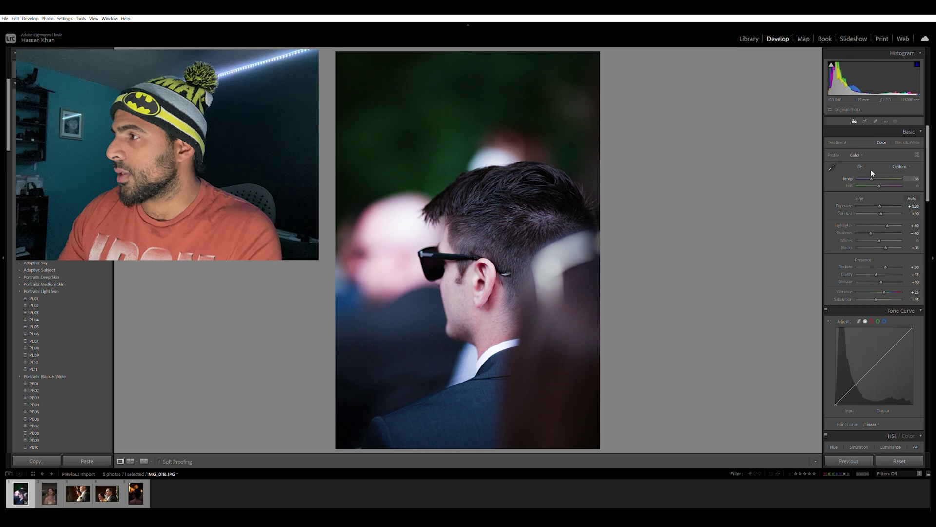
left_click_drag(872, 175, 884, 177)
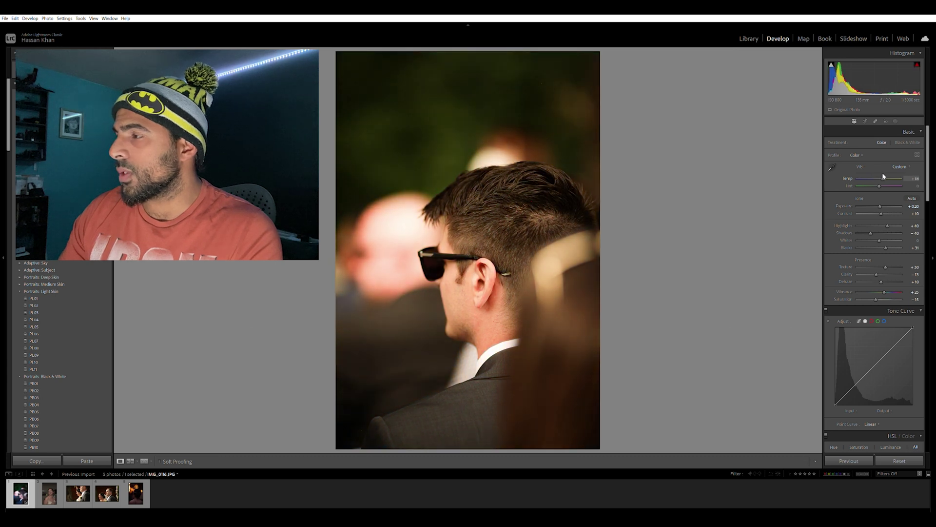
left_click_drag(883, 177, 881, 178)
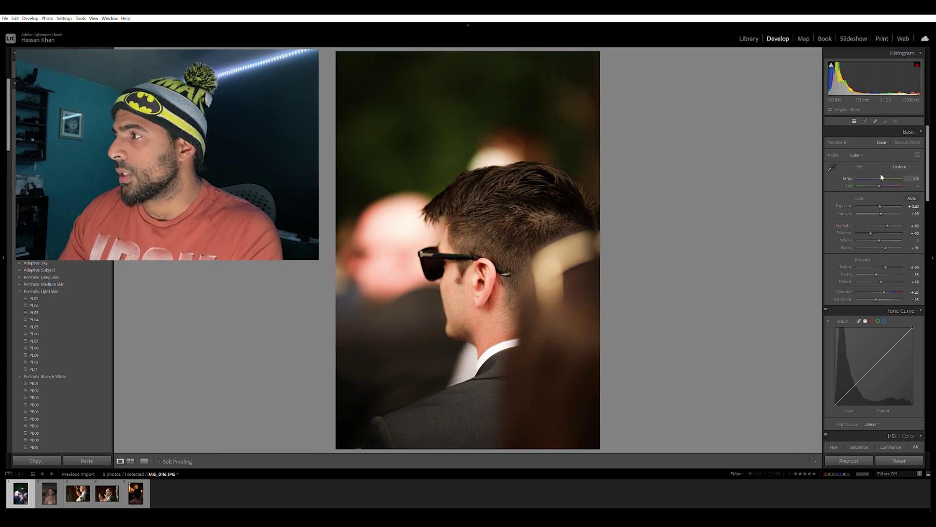
left_click_drag(882, 176, 879, 178)
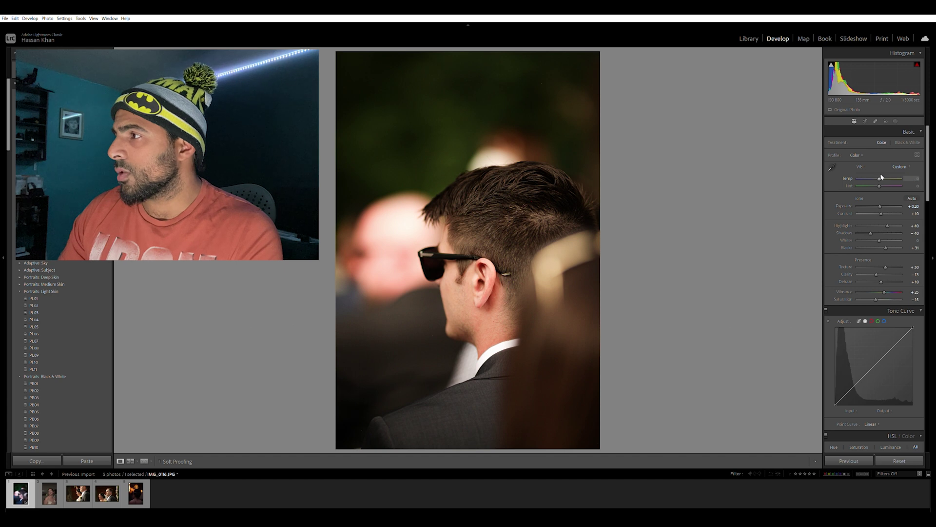
key("Up")
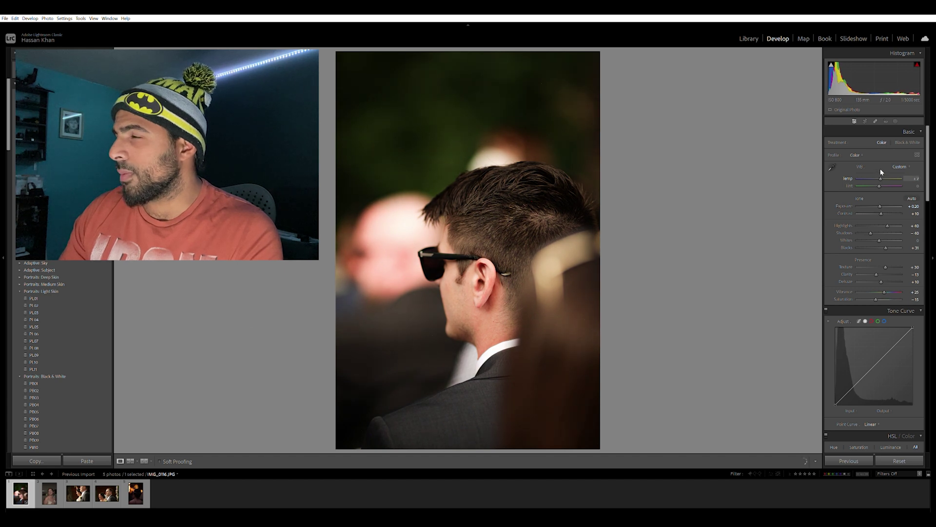
key("Up")
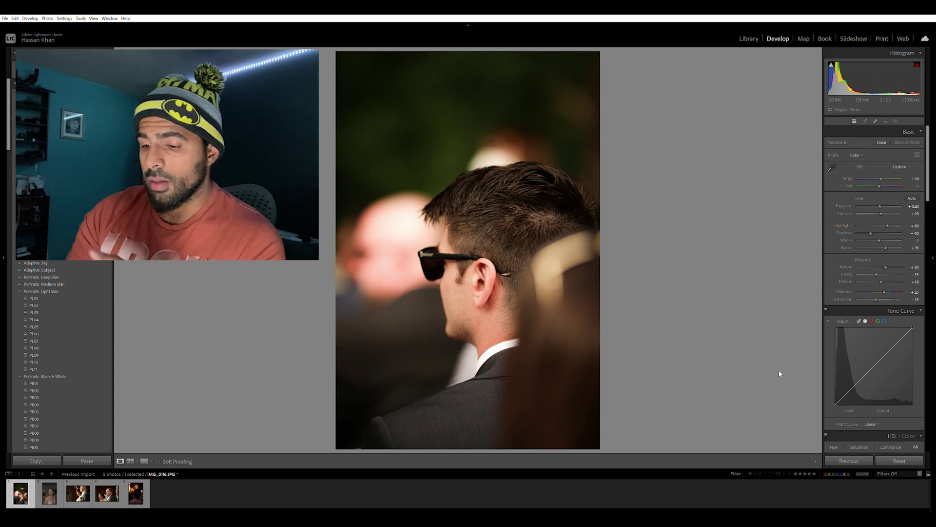
key("backslash")
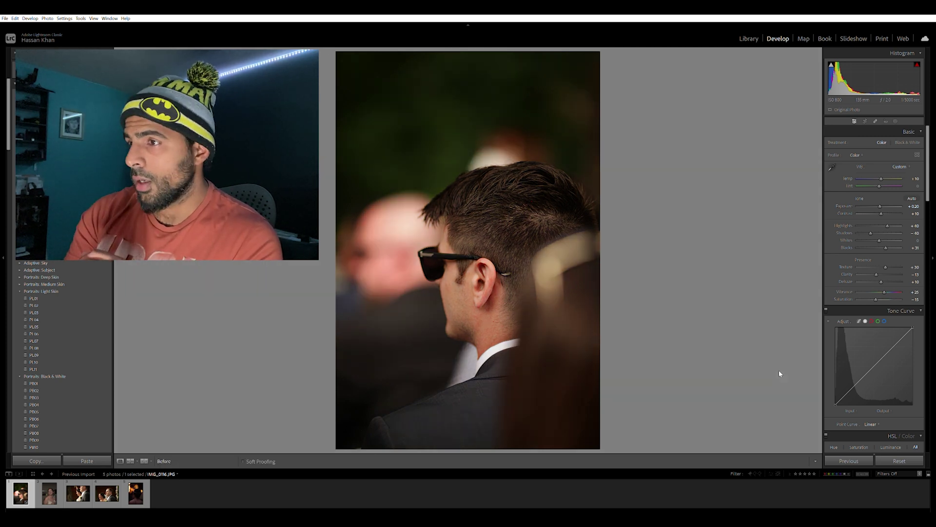
key("backslash")
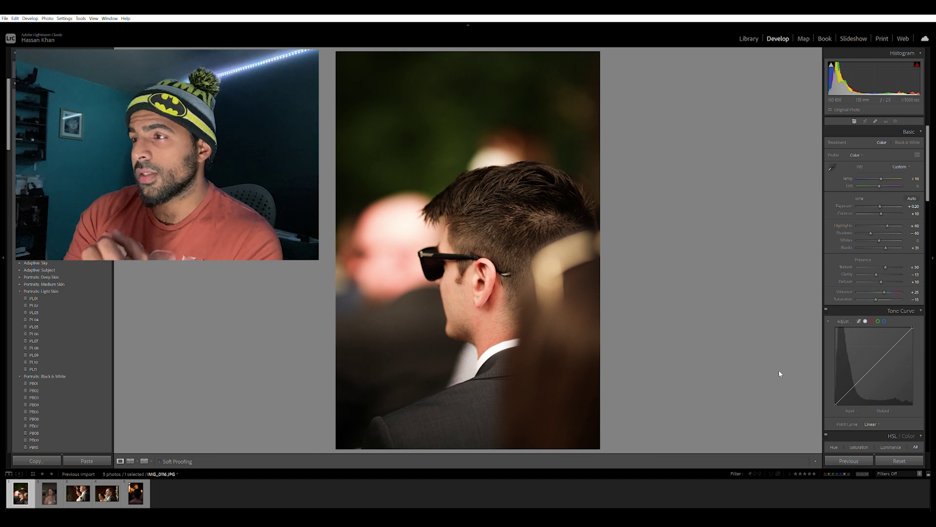